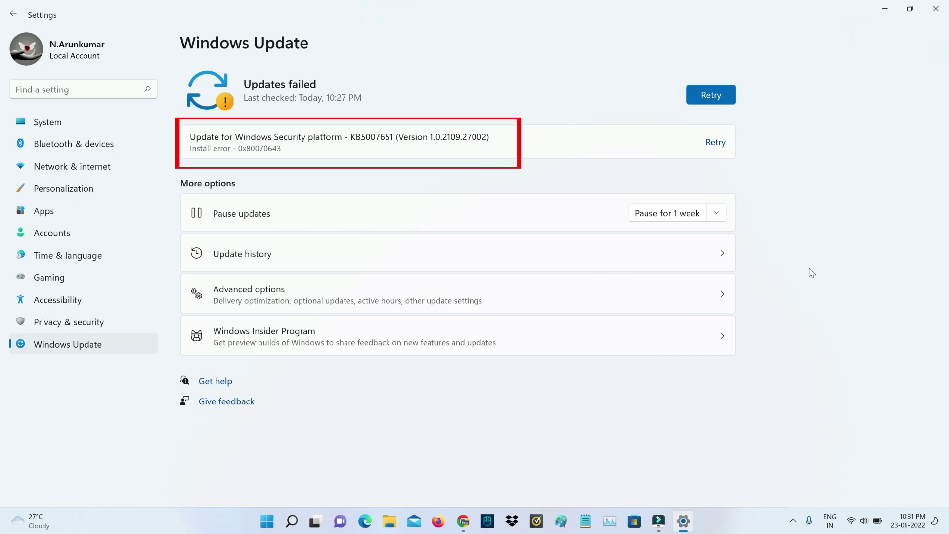
Highlight the failed update's version, then open Control Panel's Troubleshooting page from Start search.
left_click_drag(490, 137, 398, 138)
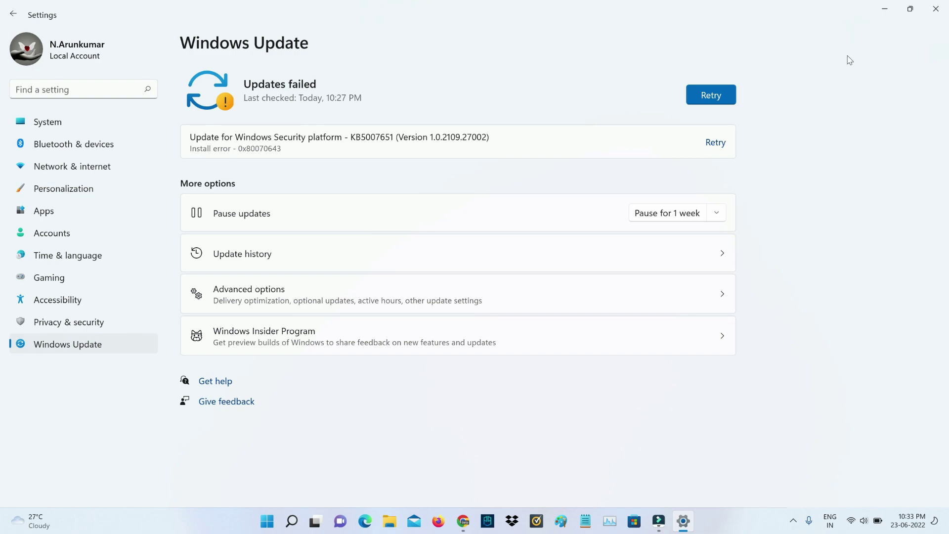
key("super")
type("co")
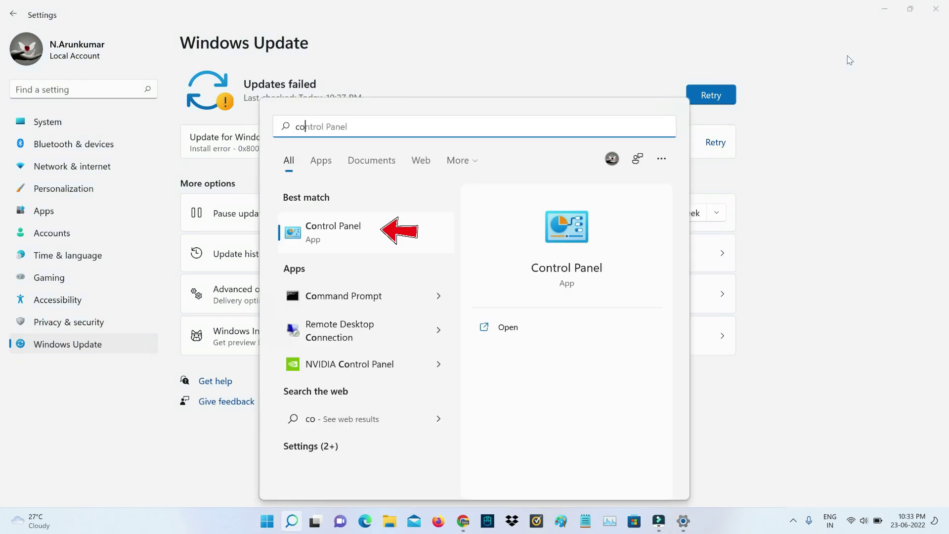
left_click(375, 232)
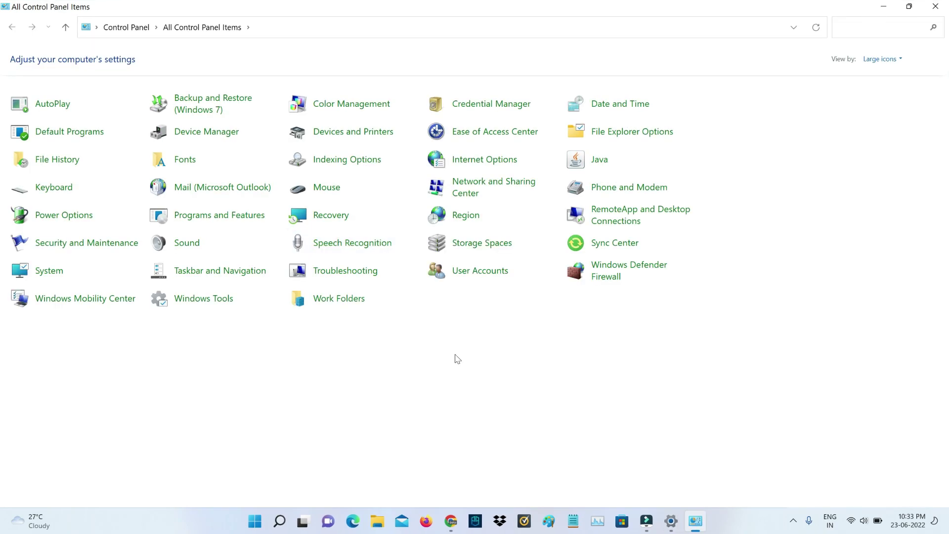
left_click(374, 274)
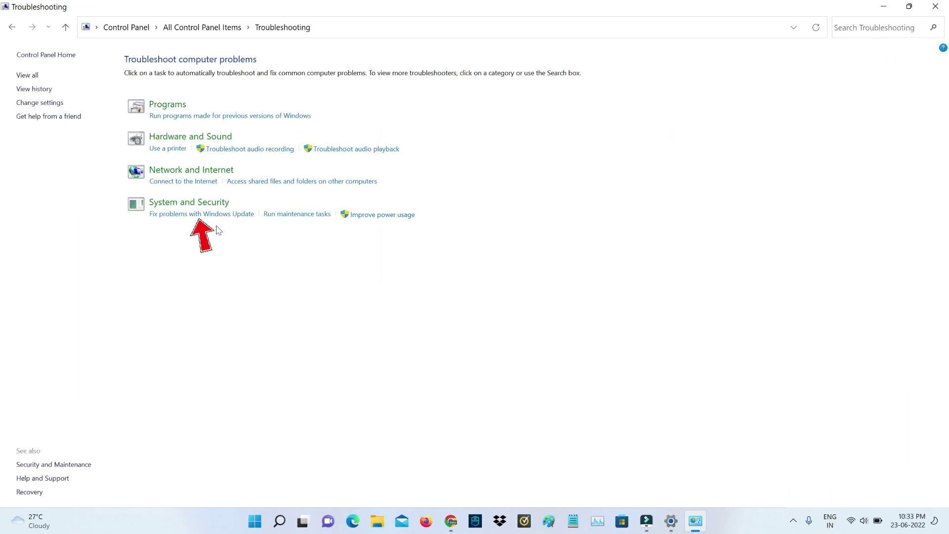
Run the Windows Update troubleshooter until it reports detected issues, then close it.
left_click(213, 215)
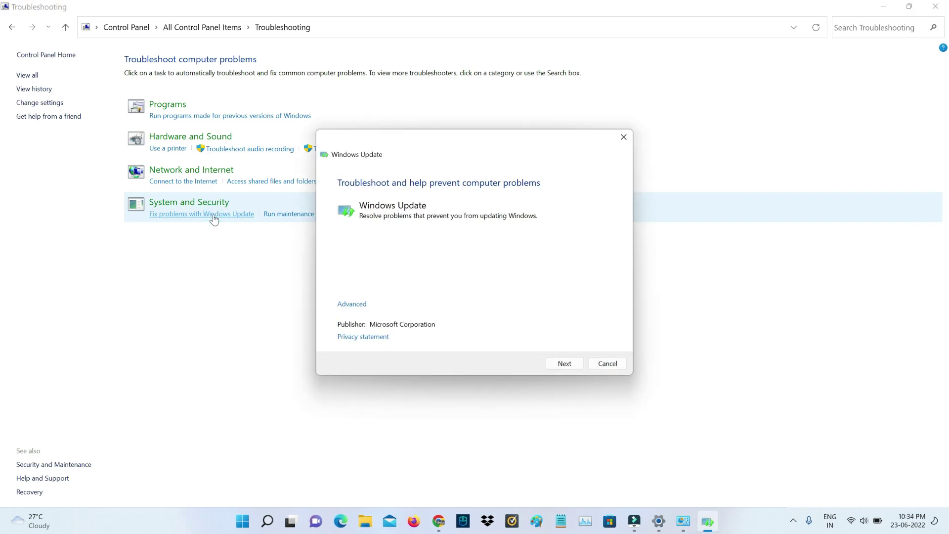
left_click(574, 364)
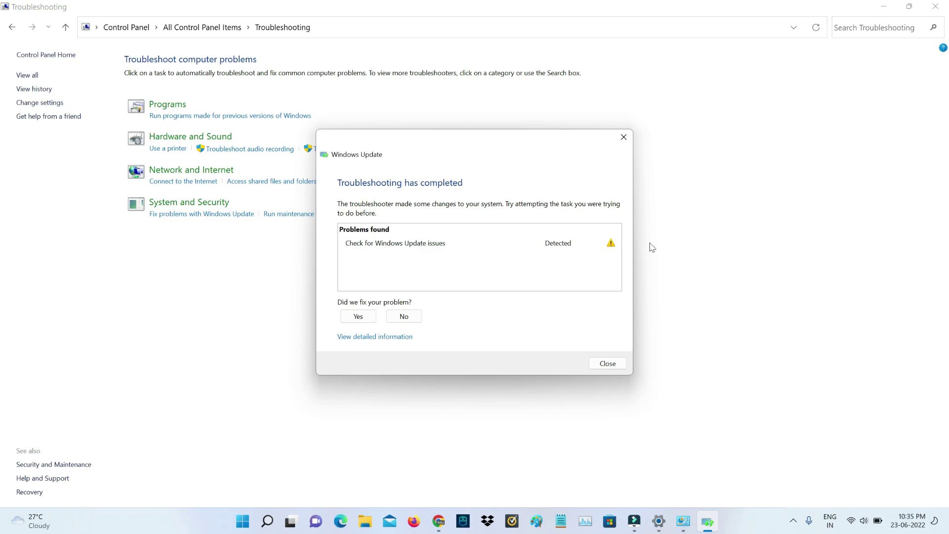
left_click(625, 138)
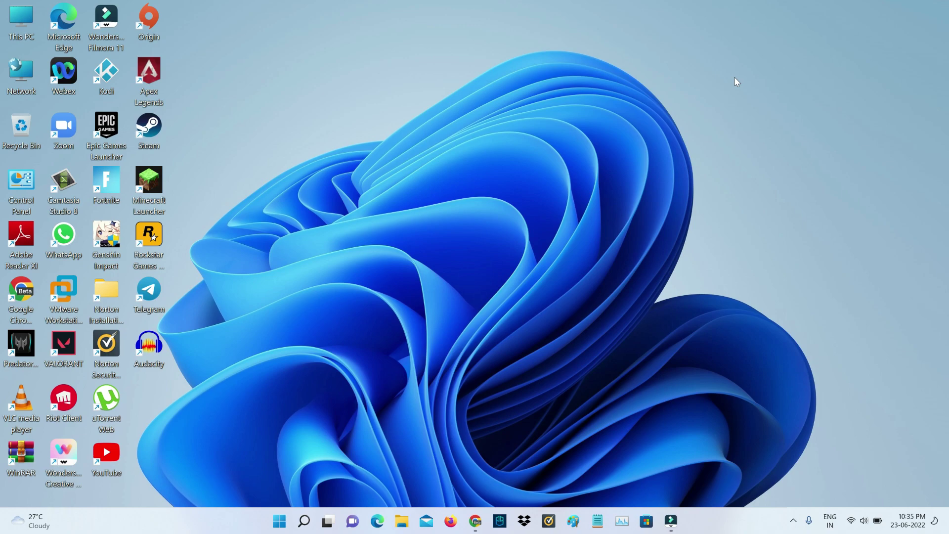
Find Norton Security Ultra in search and disable Auto-Protect for 15 minutes.
key("super")
type("no")
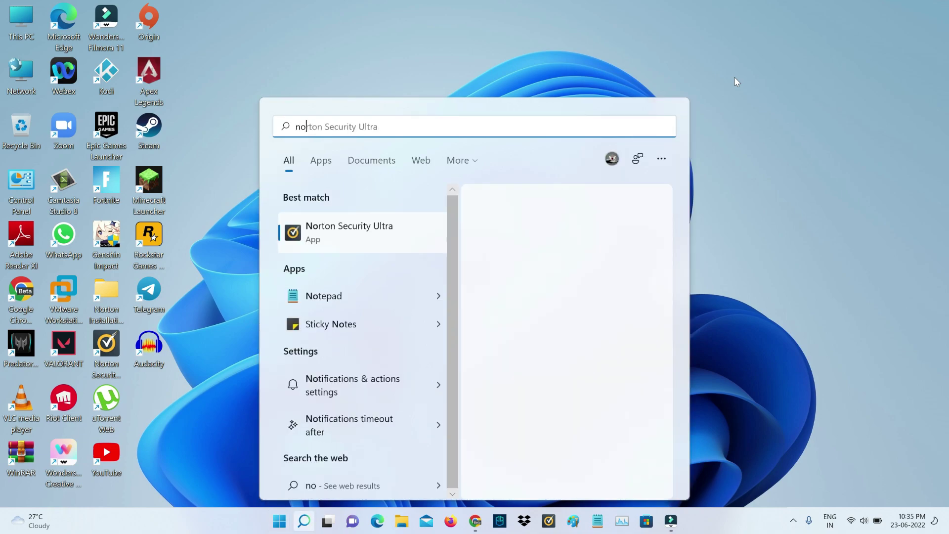
type("rton")
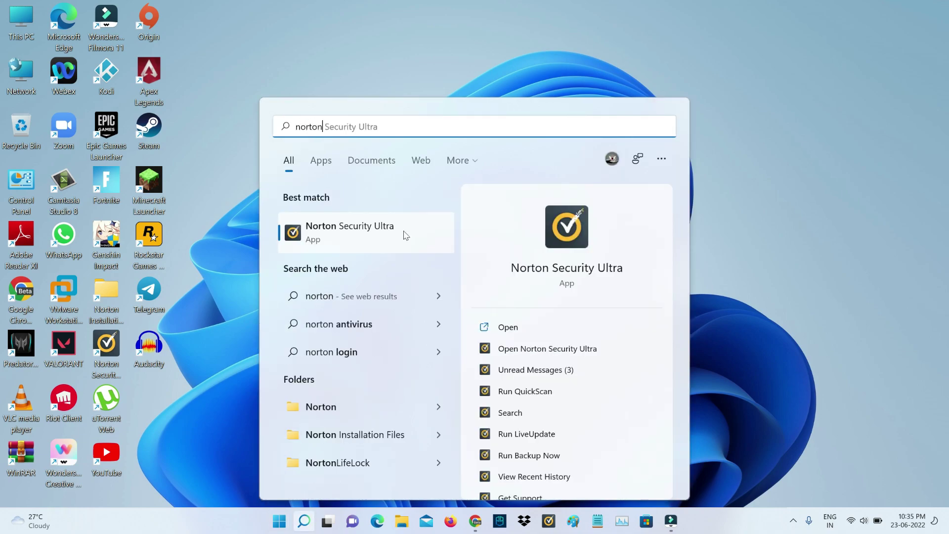
scroll(666, 299, "down", 3)
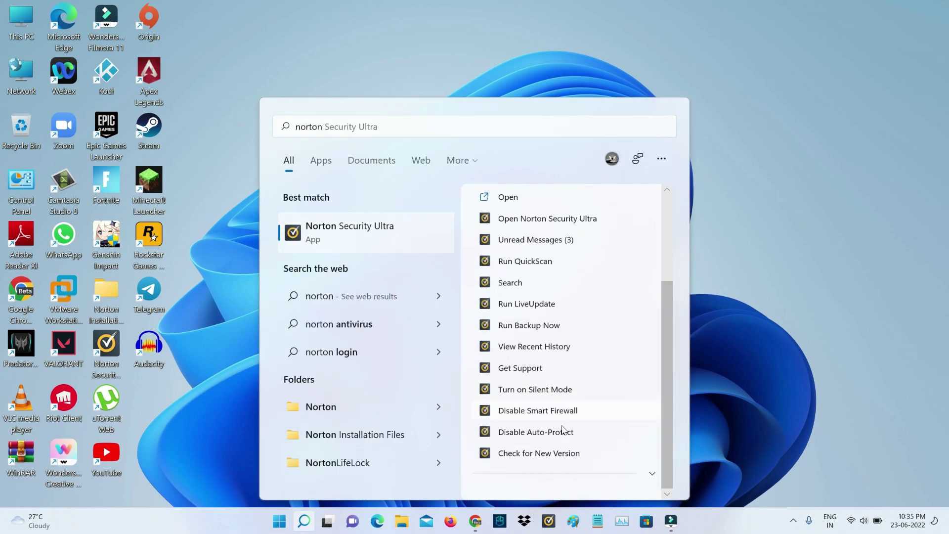
left_click(564, 433)
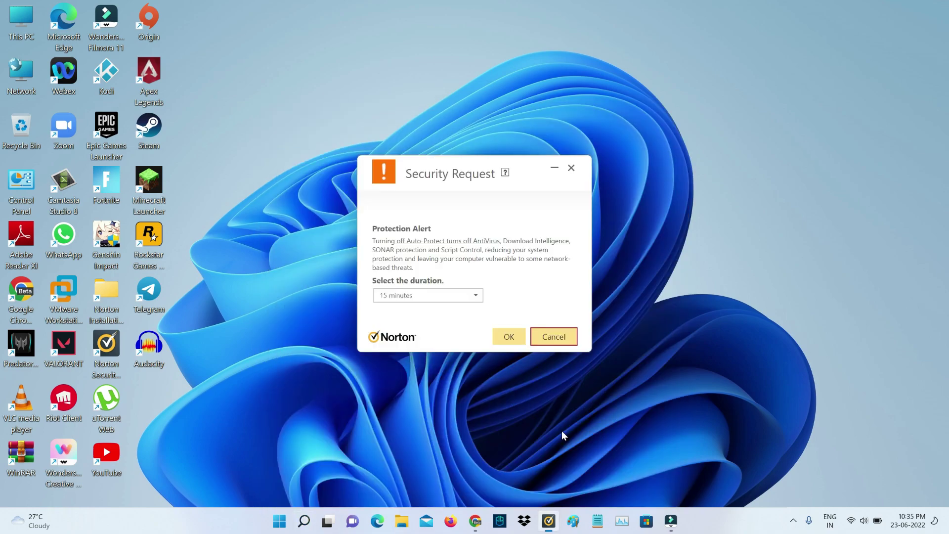
left_click(505, 338)
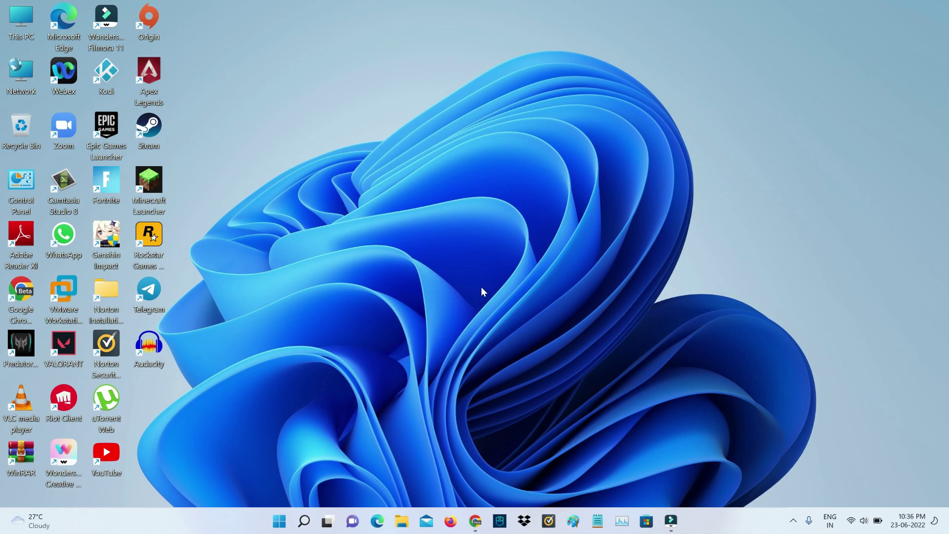
Launch Command Prompt as administrator from search.
key("super+s")
type("cmd")
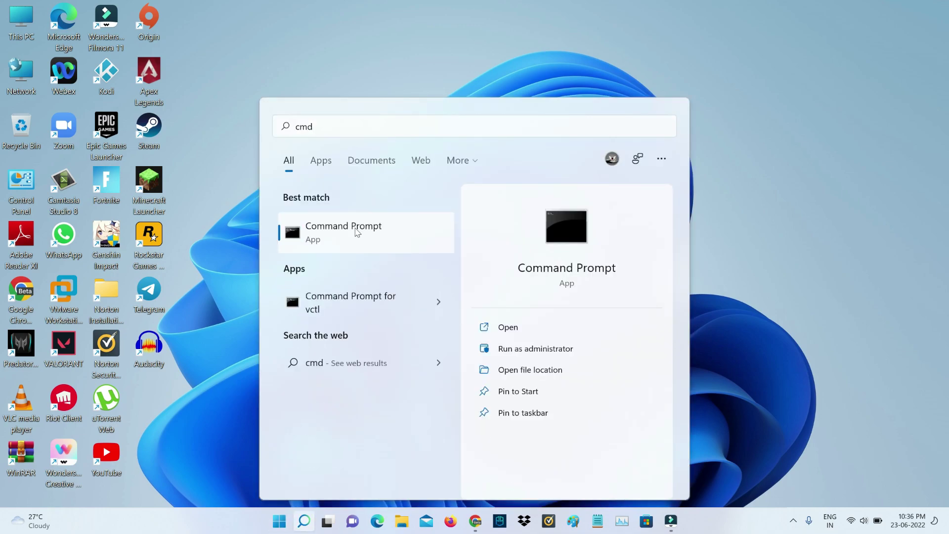
right_click(356, 232)
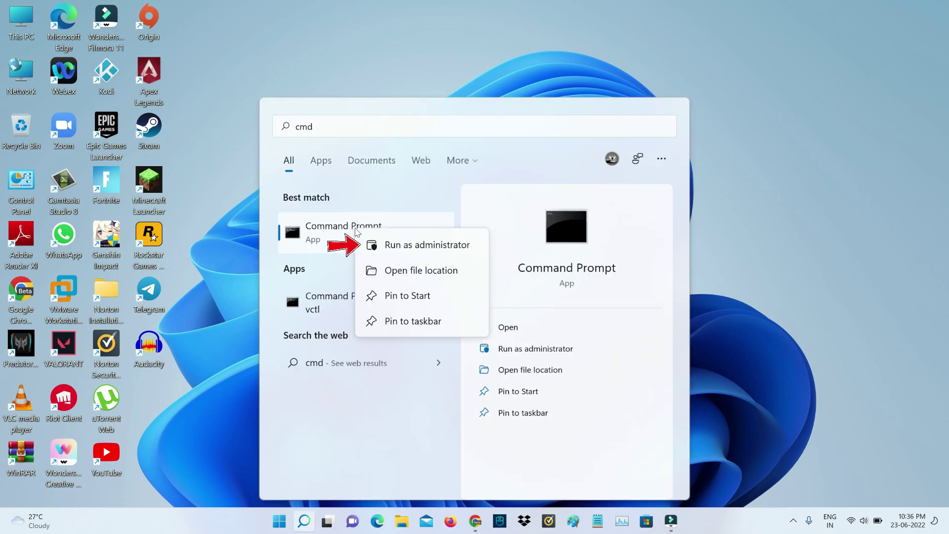
left_click(413, 246)
type("sfc /scannow")
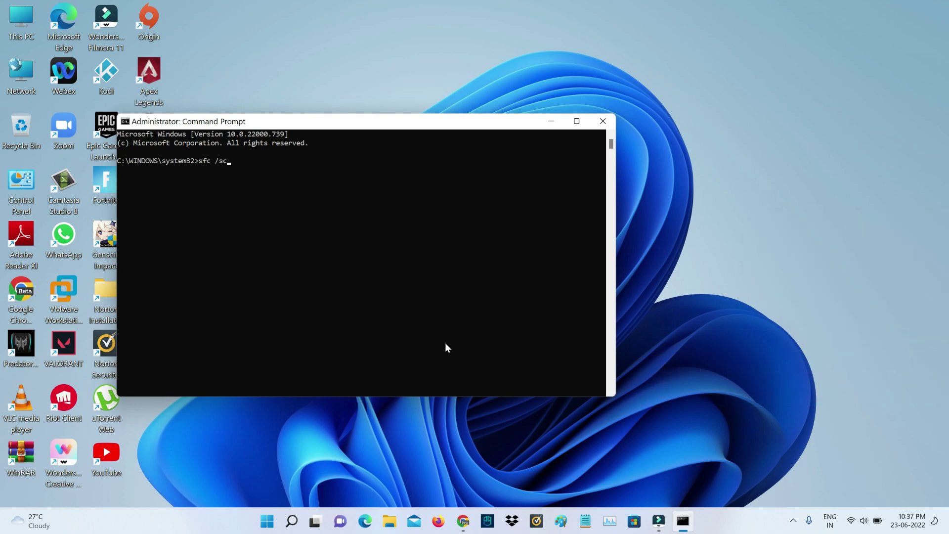
Run sfc /scannow and the DISM image-health commands, then close the prompt.
key("Return")
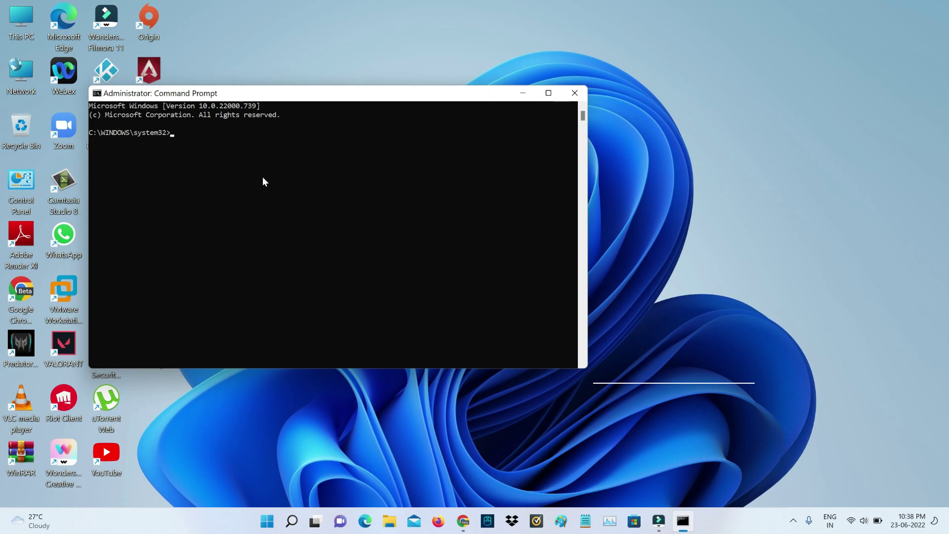
type("Dism /Online /Cleanup-Image /ScanHealth")
key("Return")
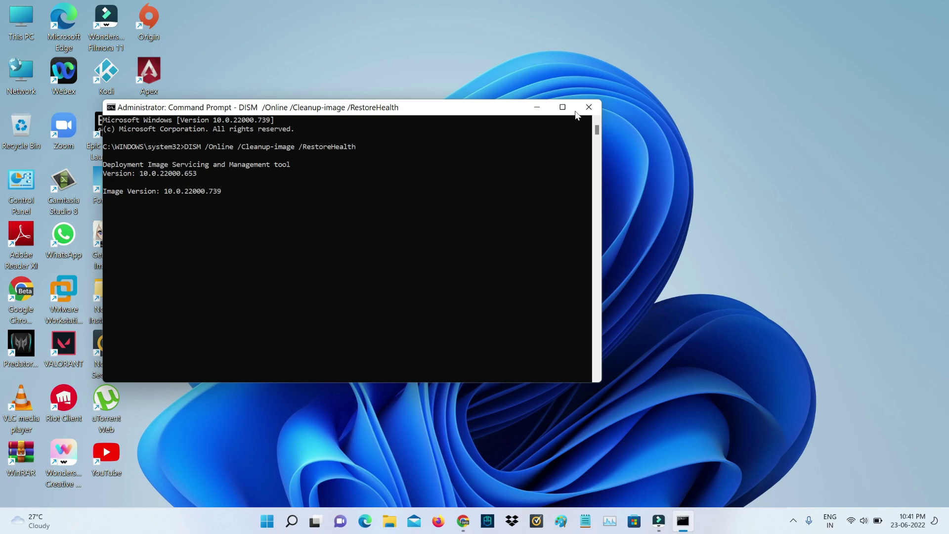
left_click(590, 107)
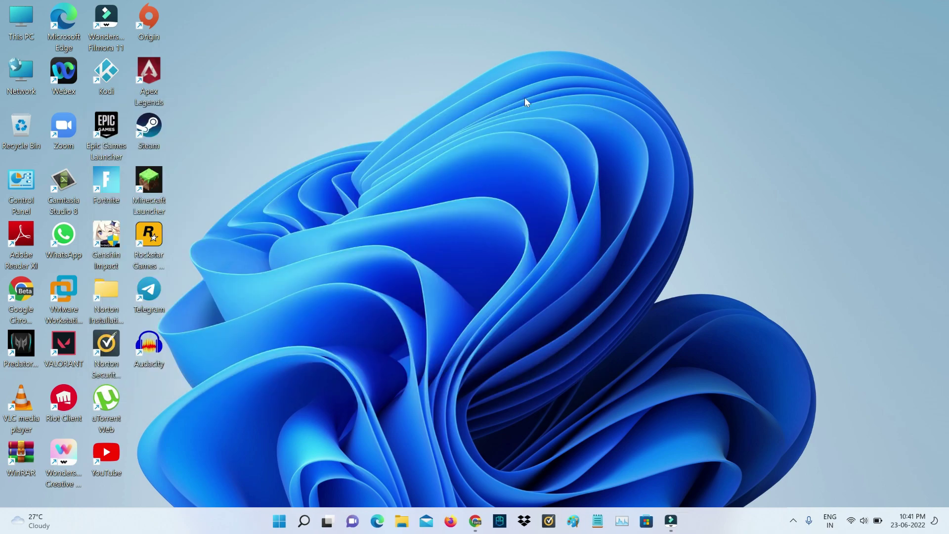
Open Control Panel from Start search and go to Programs and Features.
key("super")
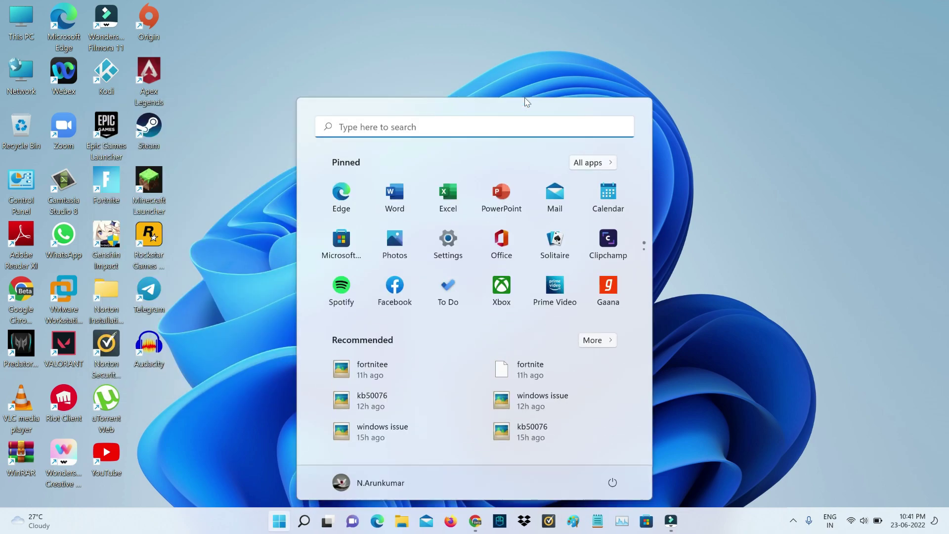
type("co")
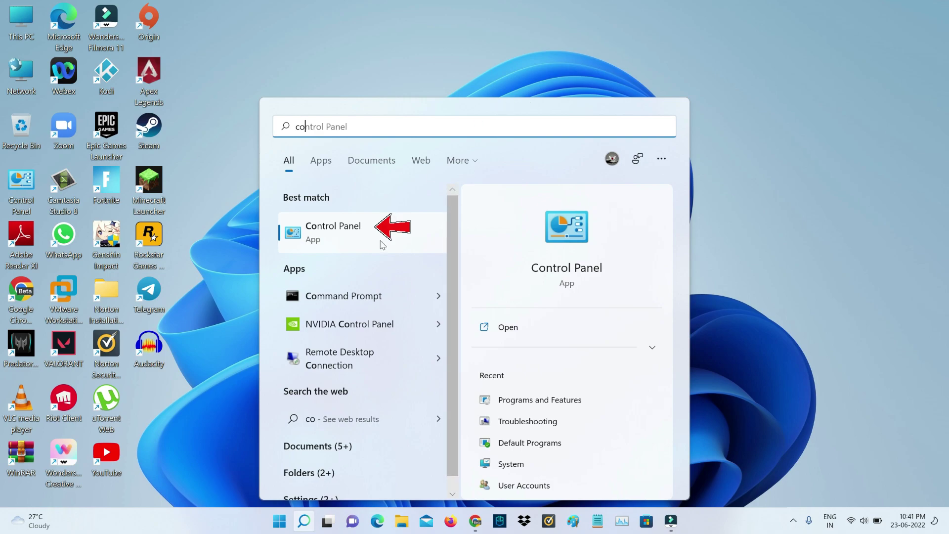
left_click(382, 245)
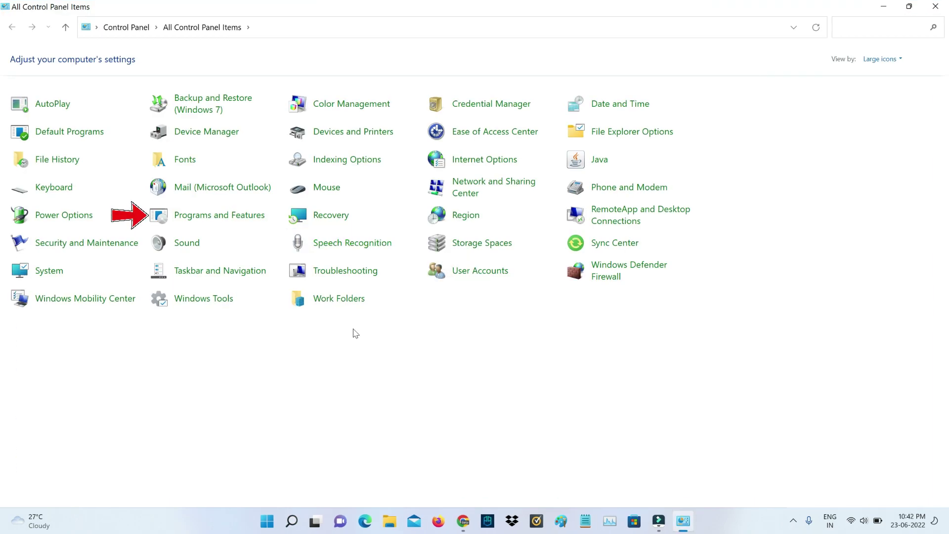
left_click(255, 216)
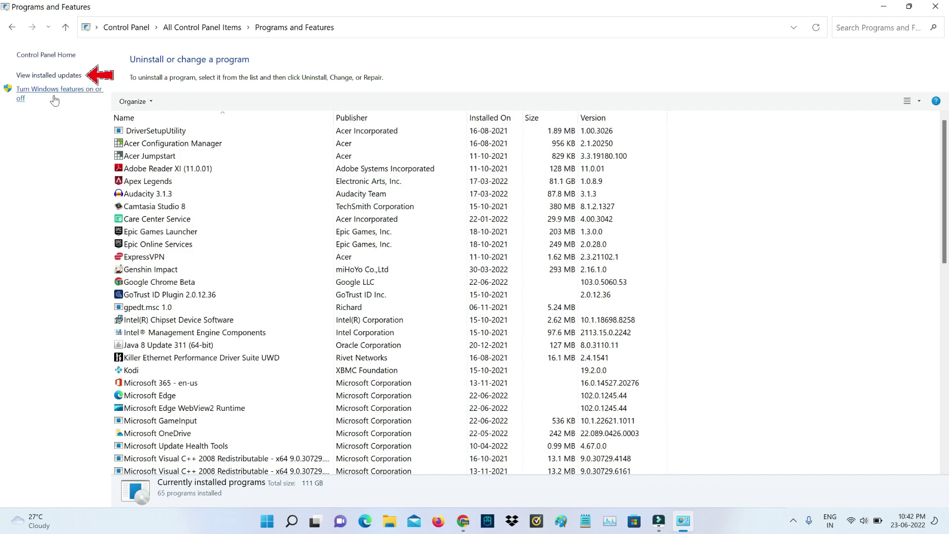
Uninstall security update KB5014697 from Installed Updates, then bring up the shutdown prompt.
left_click(57, 78)
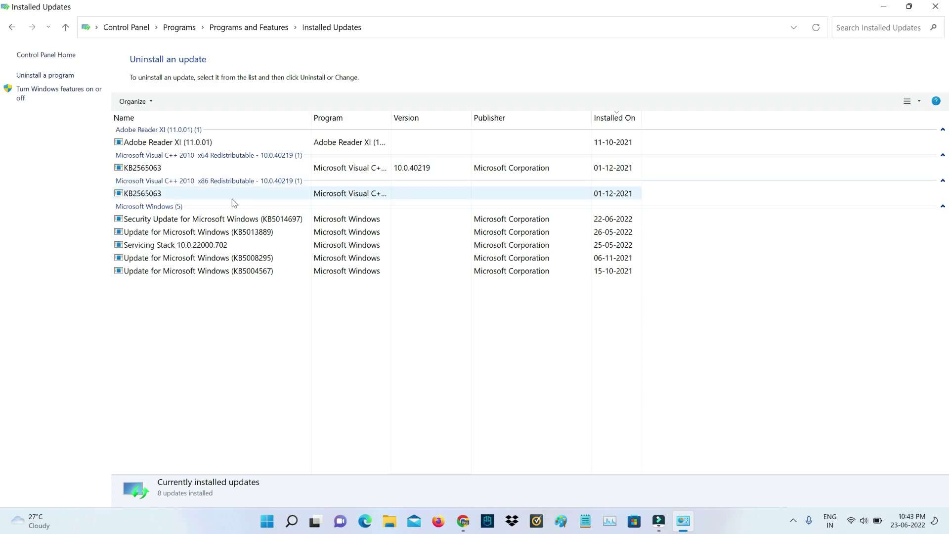
left_click(240, 221)
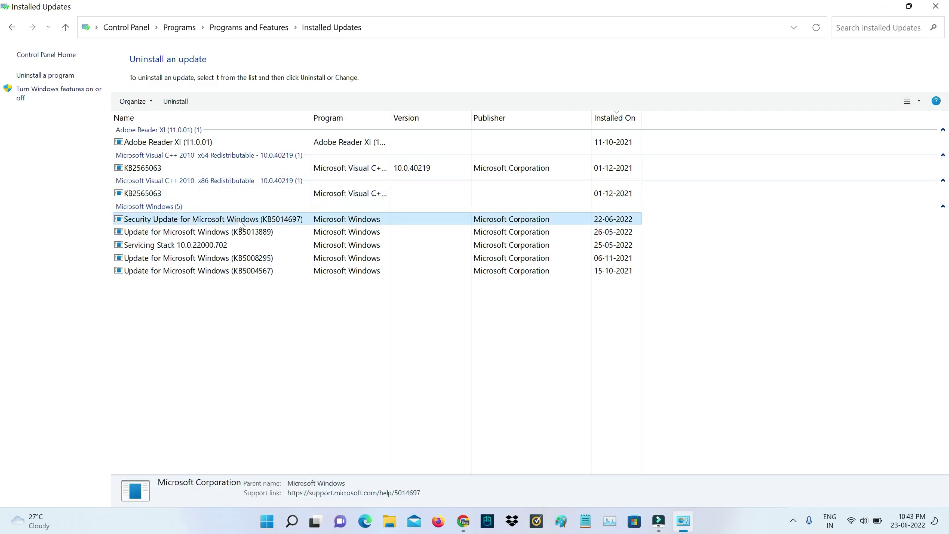
double_click(240, 221)
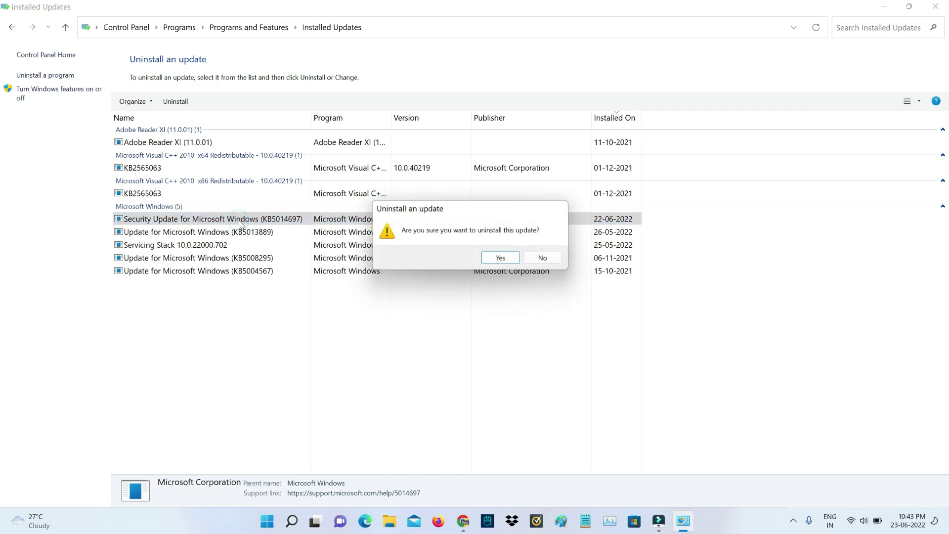
left_click(500, 258)
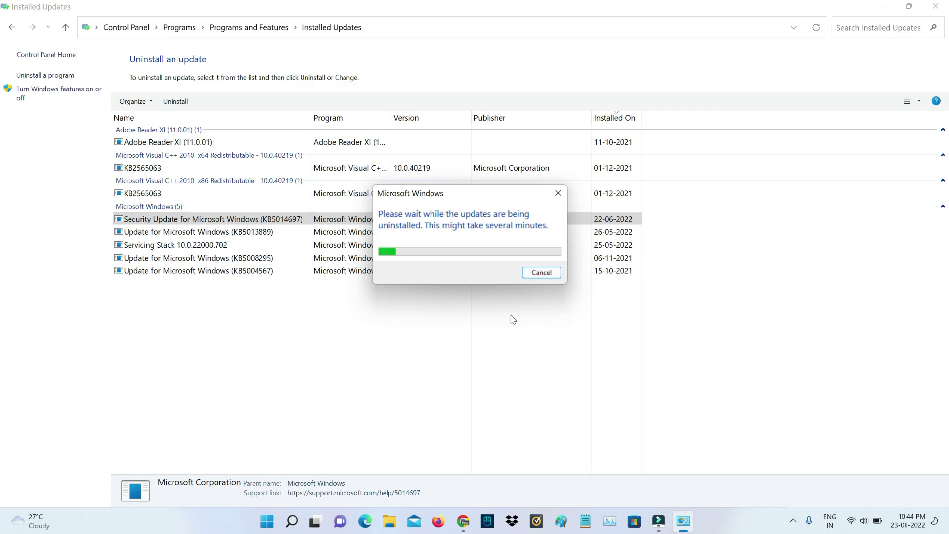
key("alt+F4")
Confirm Restart in the Shut Down Windows dialog, then open the Start menu.
key("Down")
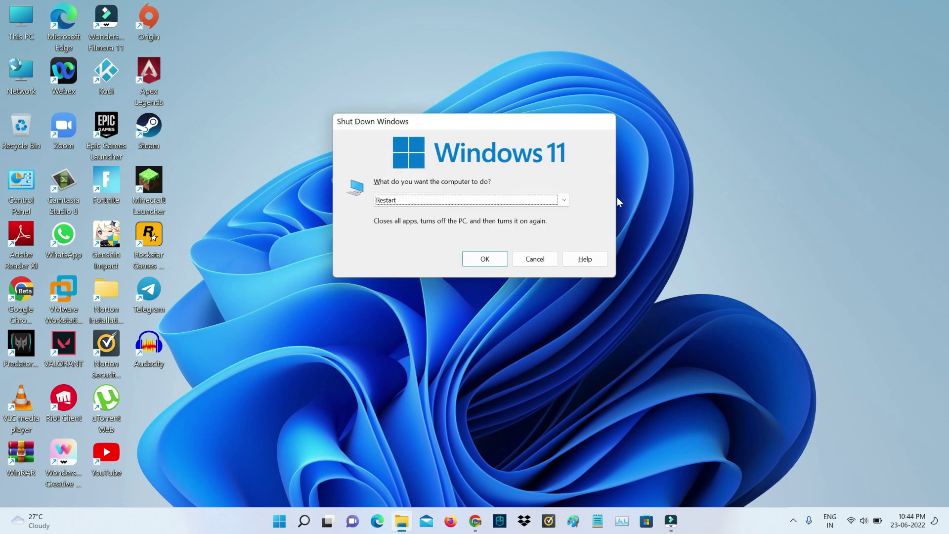
key("Return")
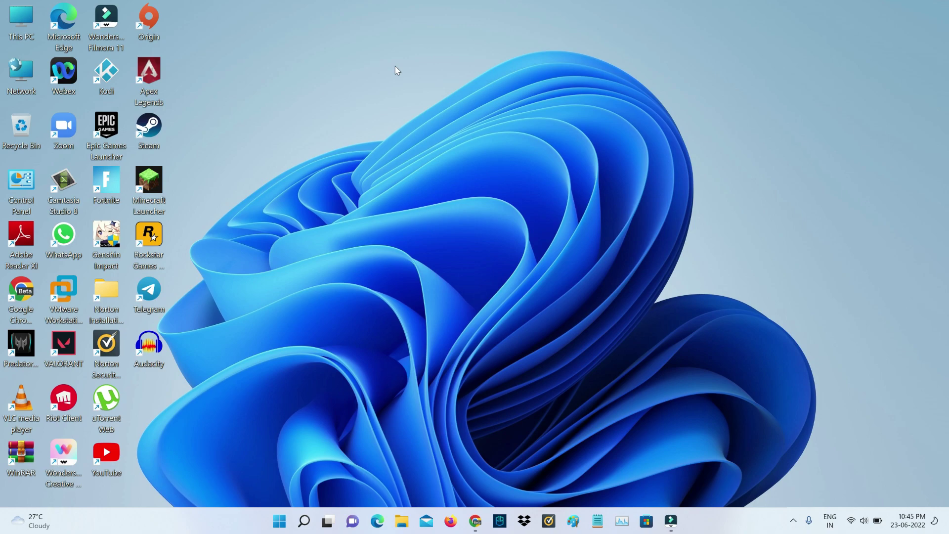
key("super")
Open Settings from Start and go to Windows Update to recheck for updates.
left_click(445, 238)
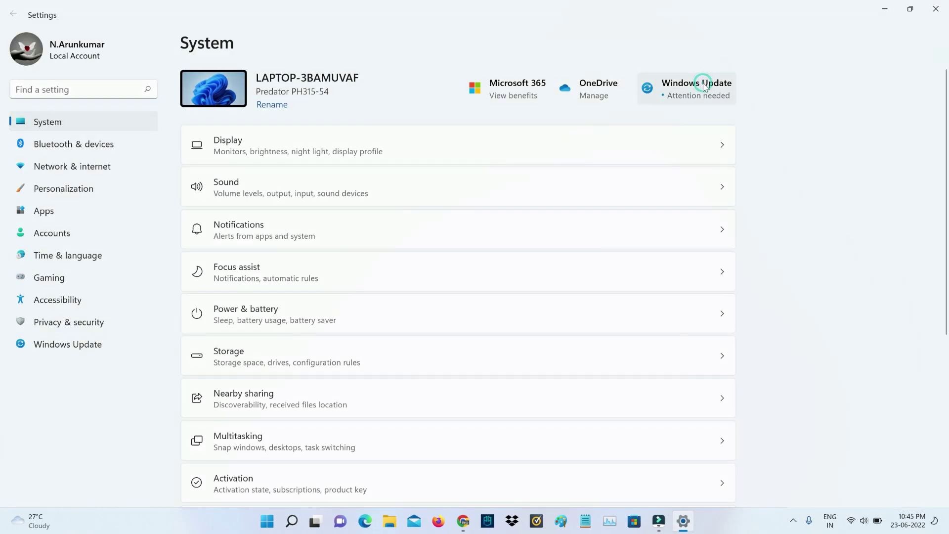
left_click(704, 86)
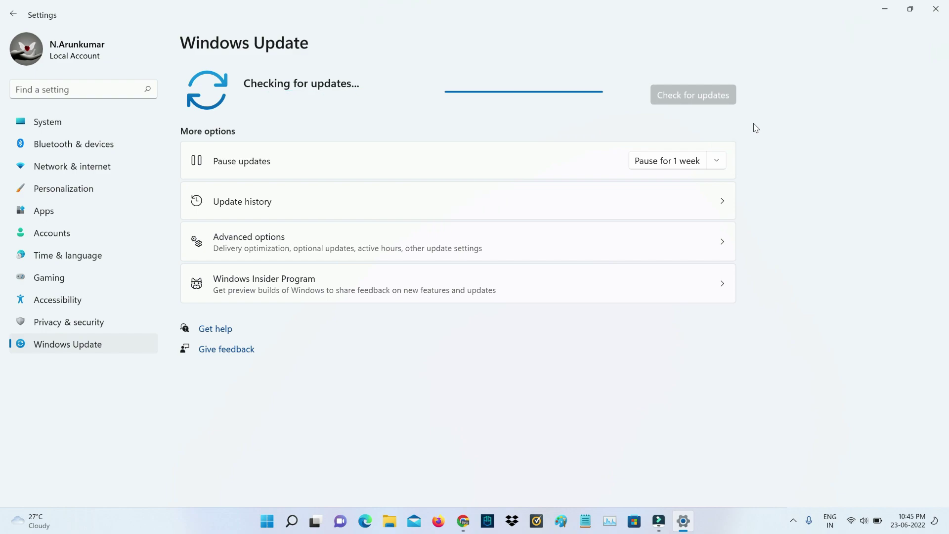